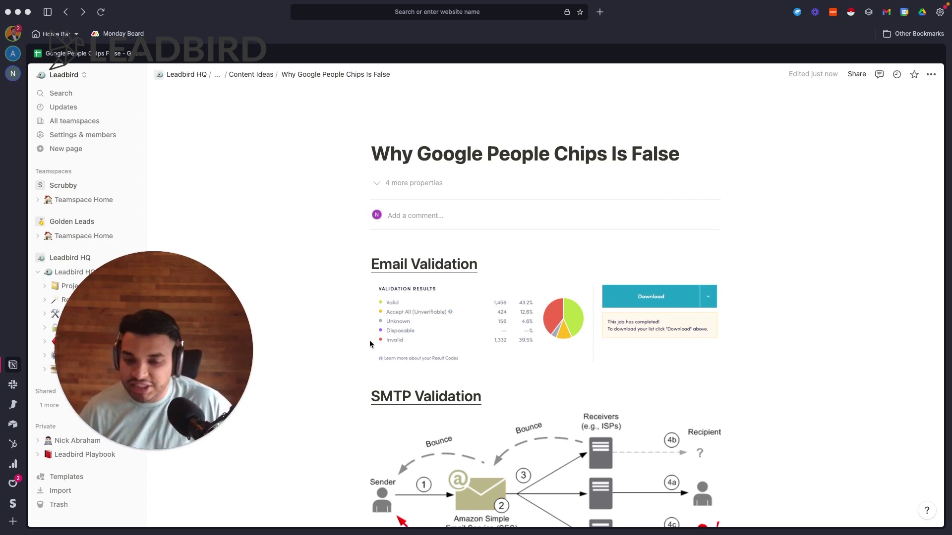
- Scroll the Notion page past the validation diagrams to the Catch-All Email Validation section
scroll(413, 295, "down", 2)
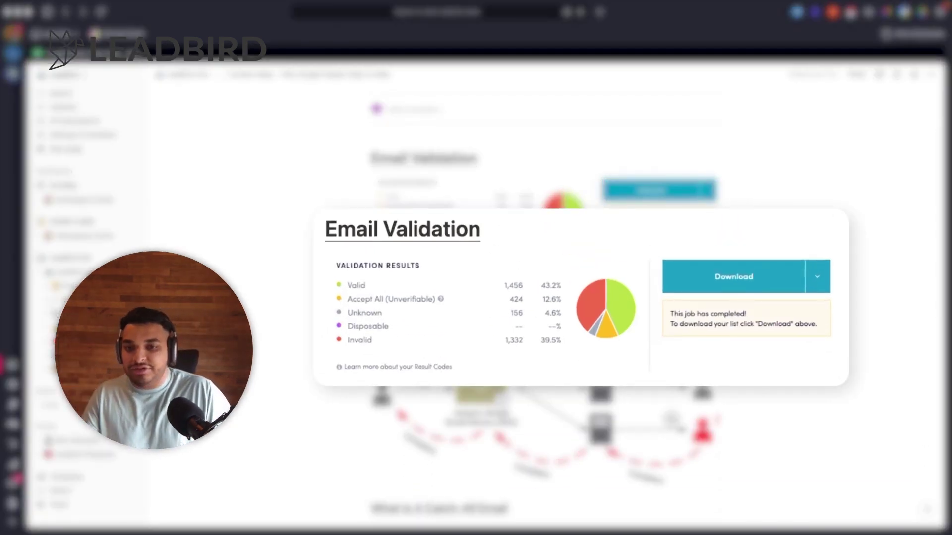
scroll(413, 299, "down", 2)
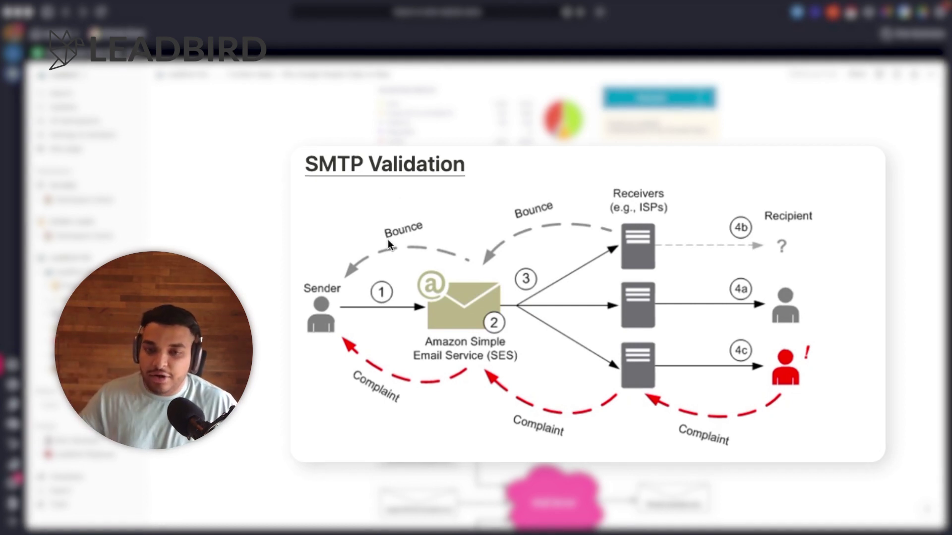
scroll(442, 281, "down", 10)
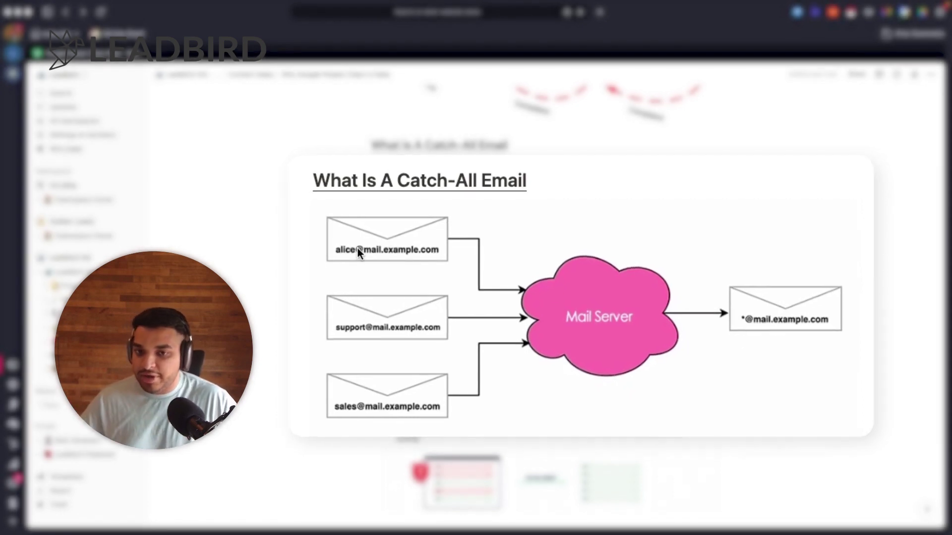
scroll(444, 240, "down", 1)
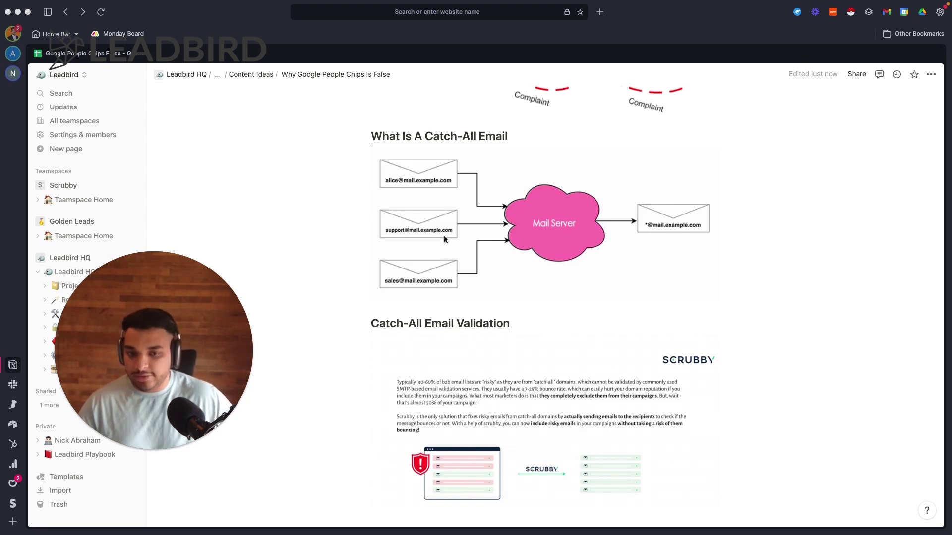
scroll(459, 314, "down", 3)
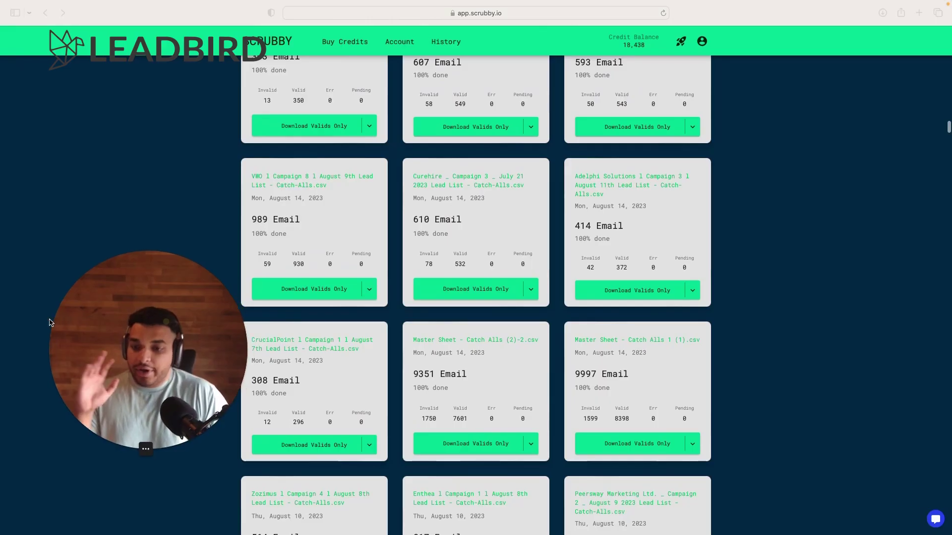
- Download only the Invalid Emails list from the Method Recruiting US Campaign 5 results
scroll(163, 180, "up", 10)
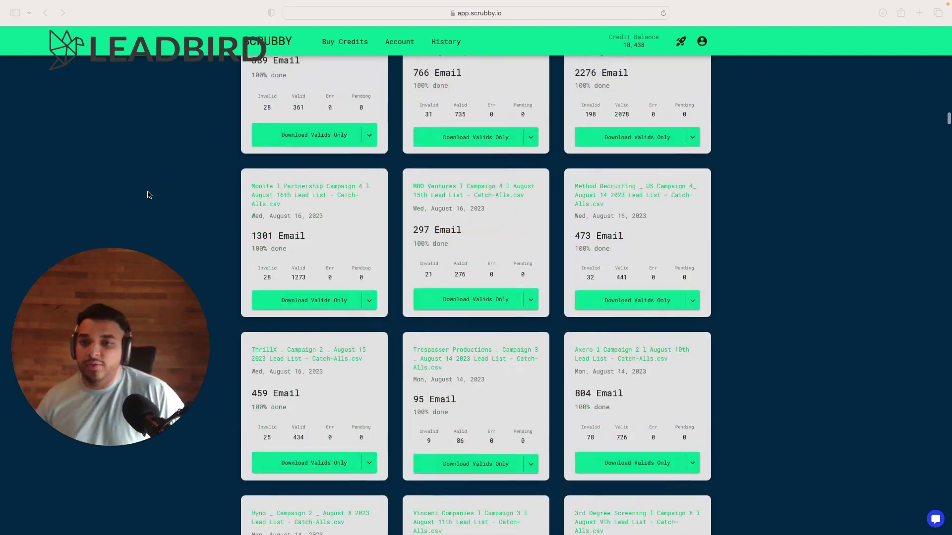
scroll(438, 178, "up", 15)
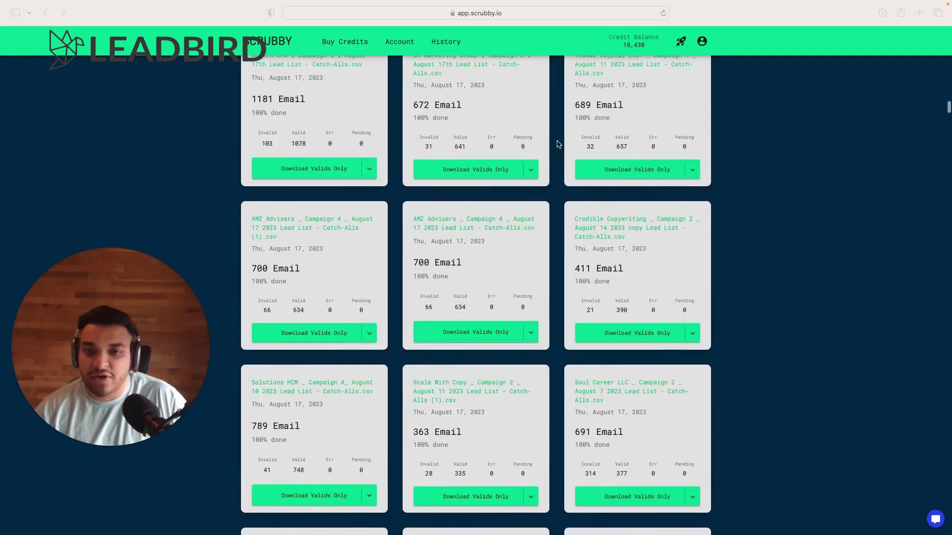
left_click(531, 196)
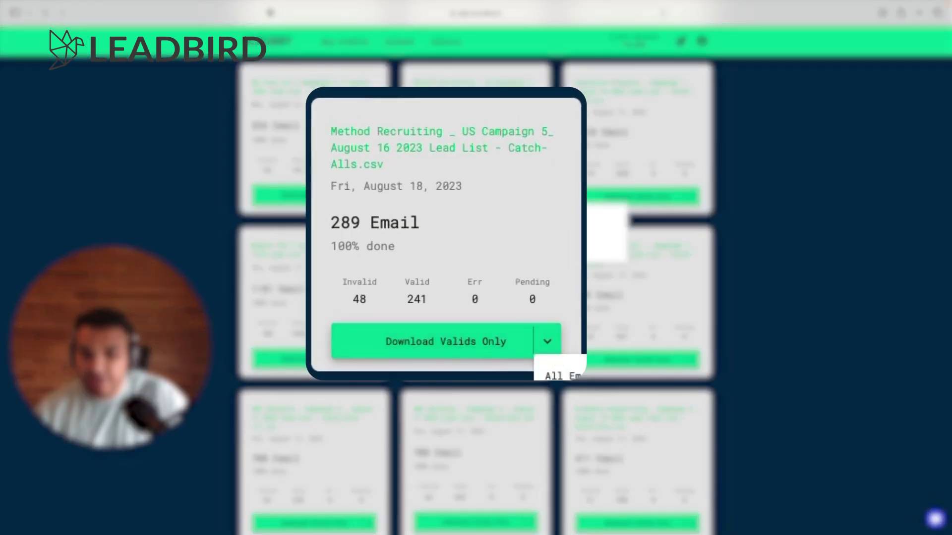
left_click(619, 440)
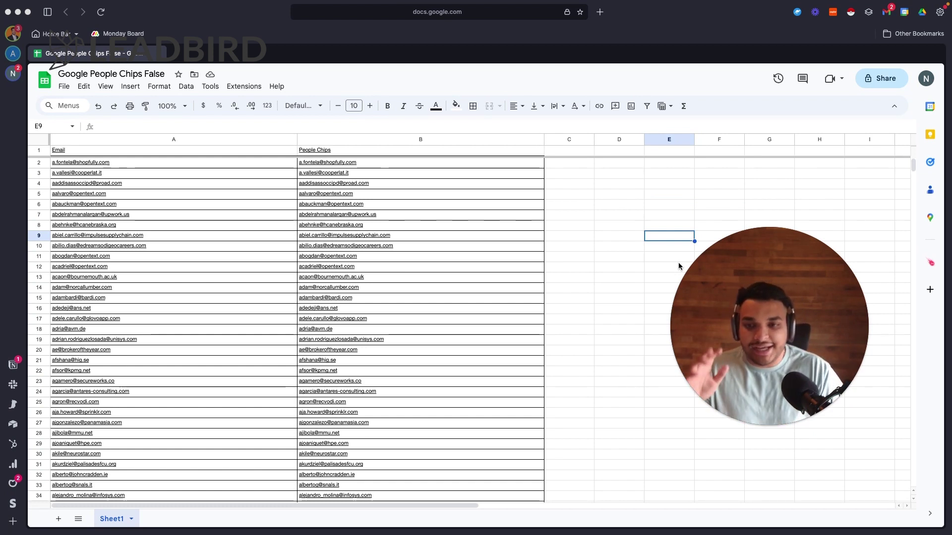
- Convert the emails in the People Chips column B into people chips via Insert > Smart chips
left_click_drag(746, 314, 776, 98)
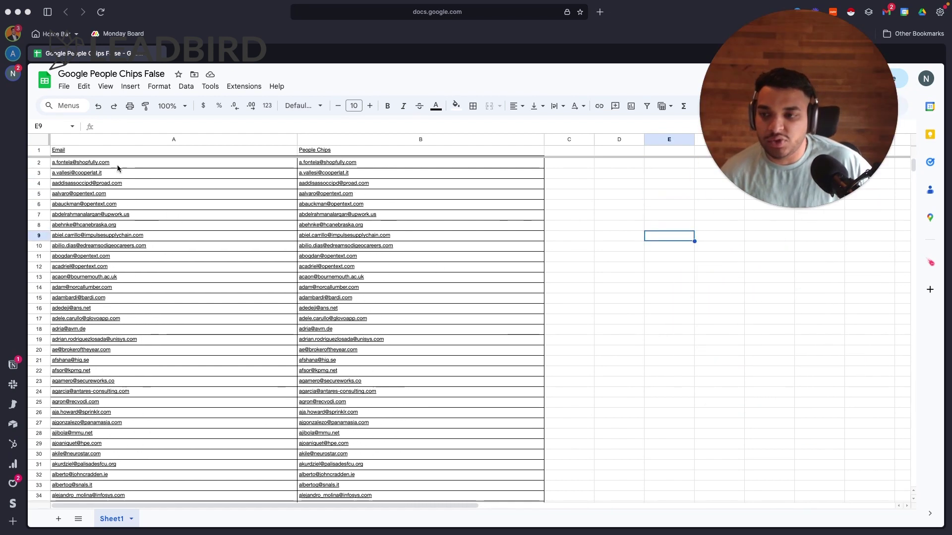
left_click(169, 139)
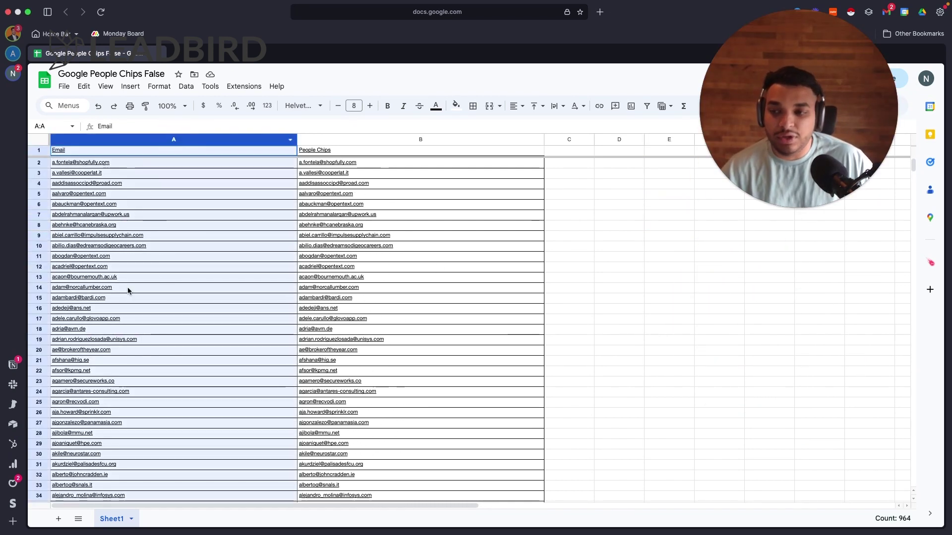
left_click(418, 139)
left_click(130, 87)
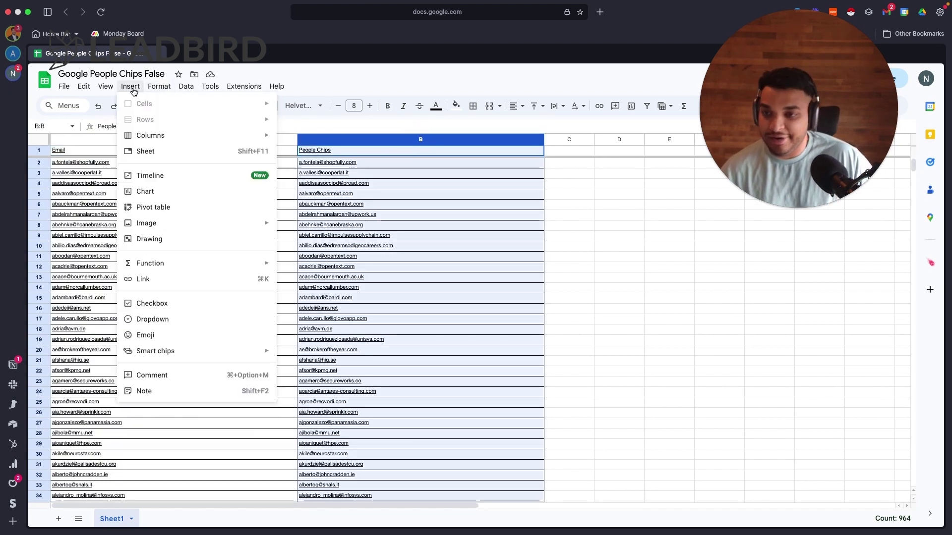
mouse_move(192, 353)
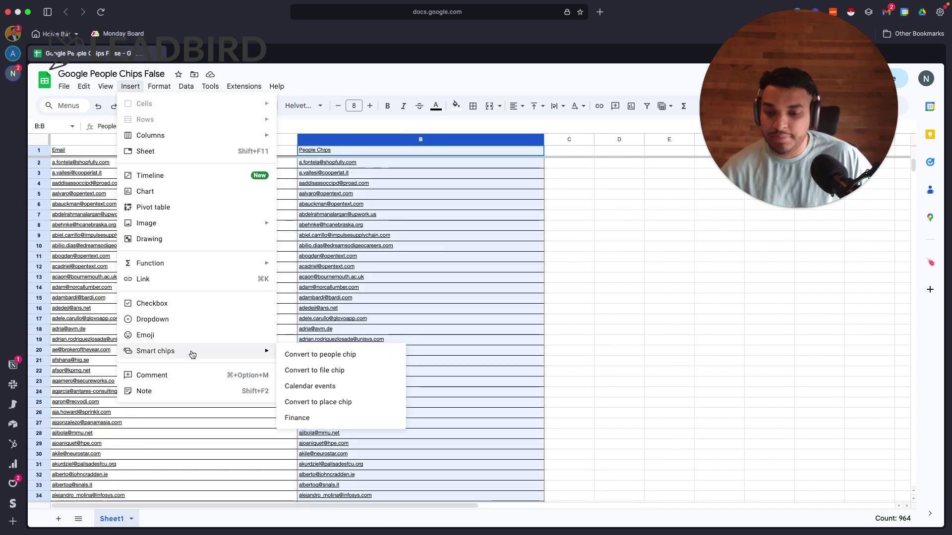
left_click(318, 355)
- Dismiss the link preview and contact cards, then select cell C2 for a formula
mouse_move(323, 357)
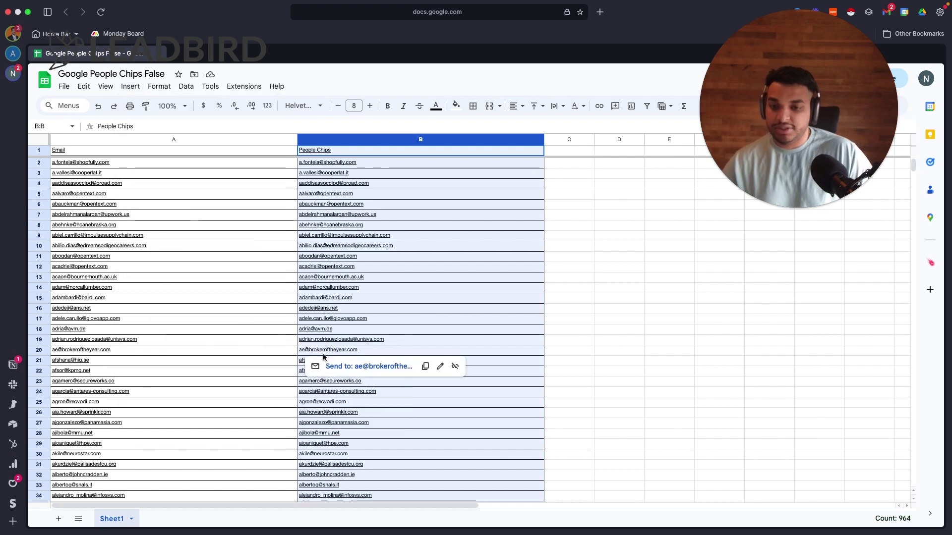
left_click(563, 205)
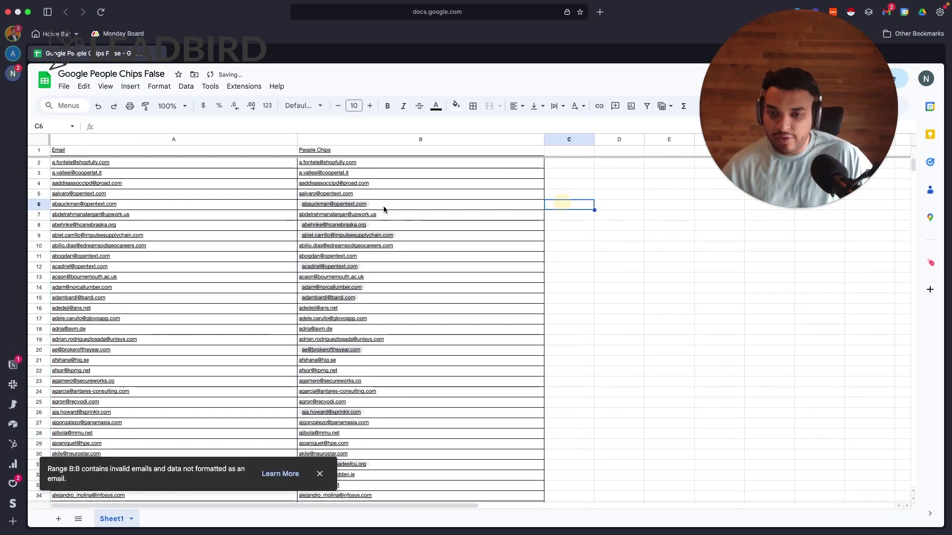
mouse_move(355, 227)
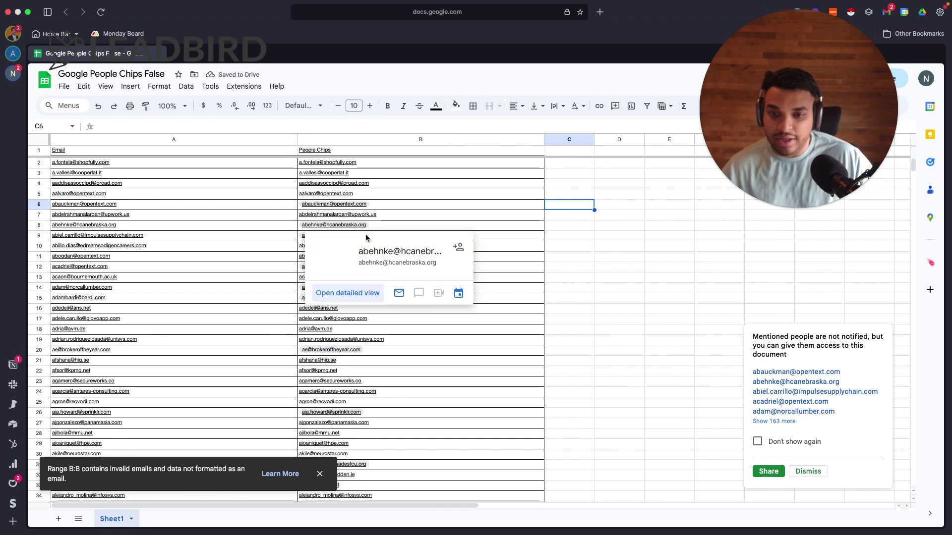
left_click(548, 228)
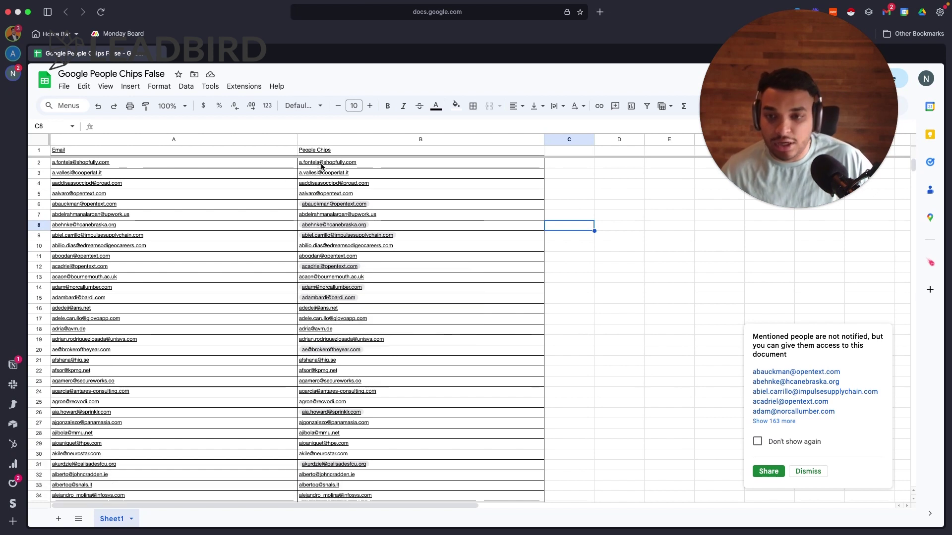
left_click(557, 164)
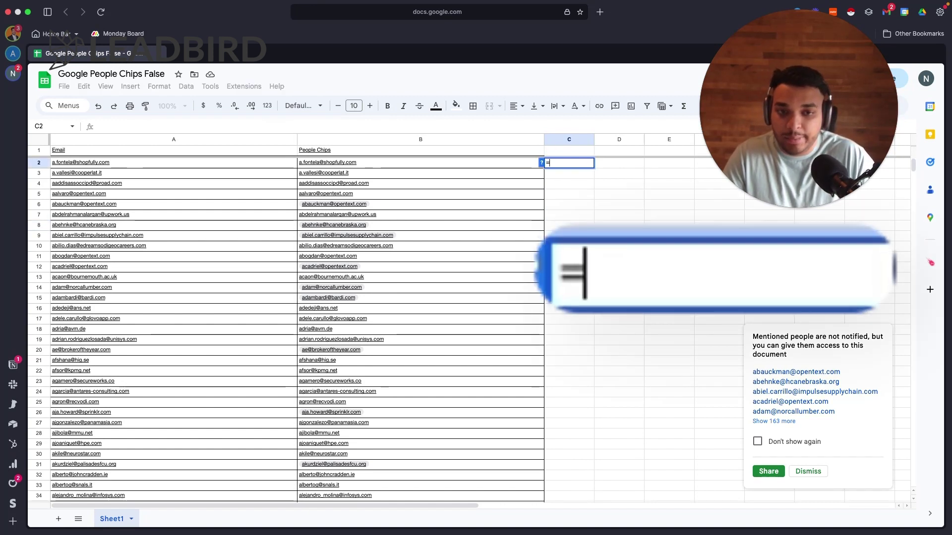
- Enter =NOT(A2=B2) in C2 and accept the autofill suggestion for all of column C
type("=Not")
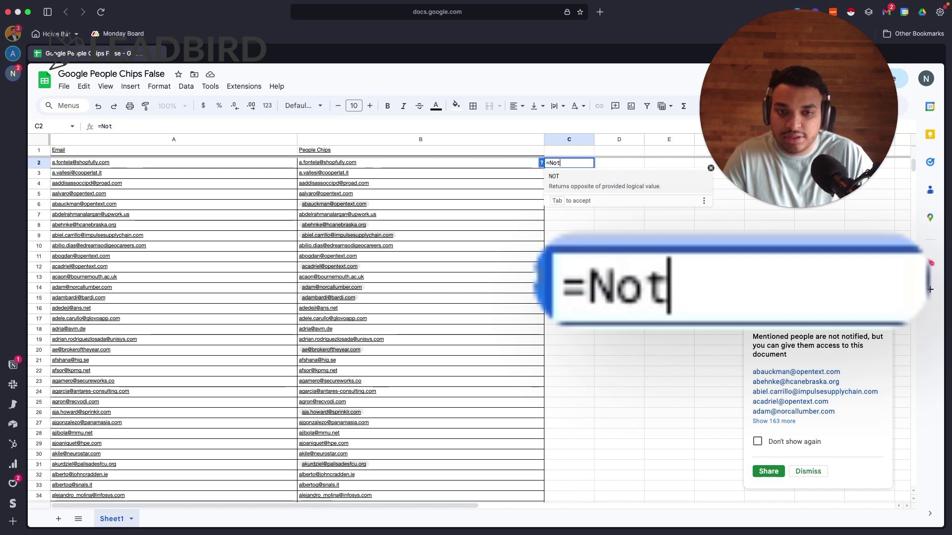
key("Tab")
type("A2")
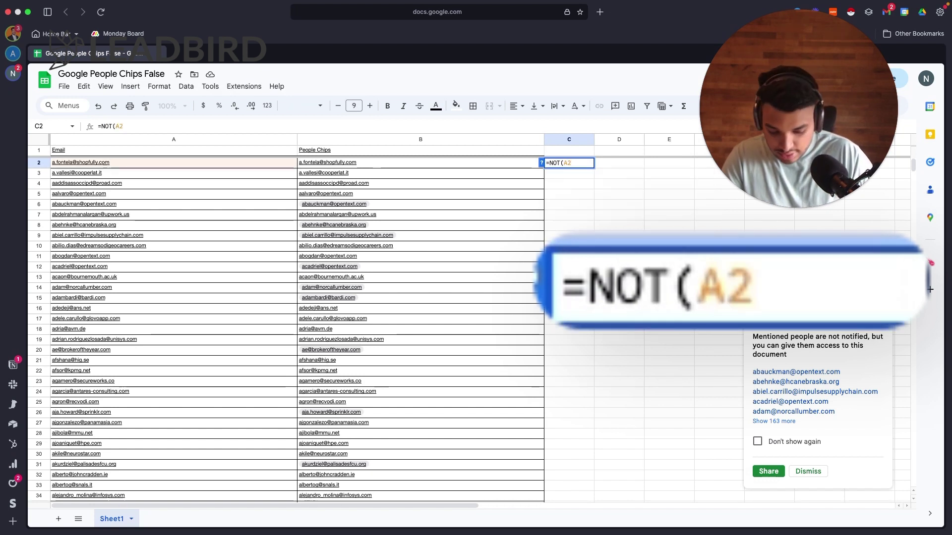
type("=b2")
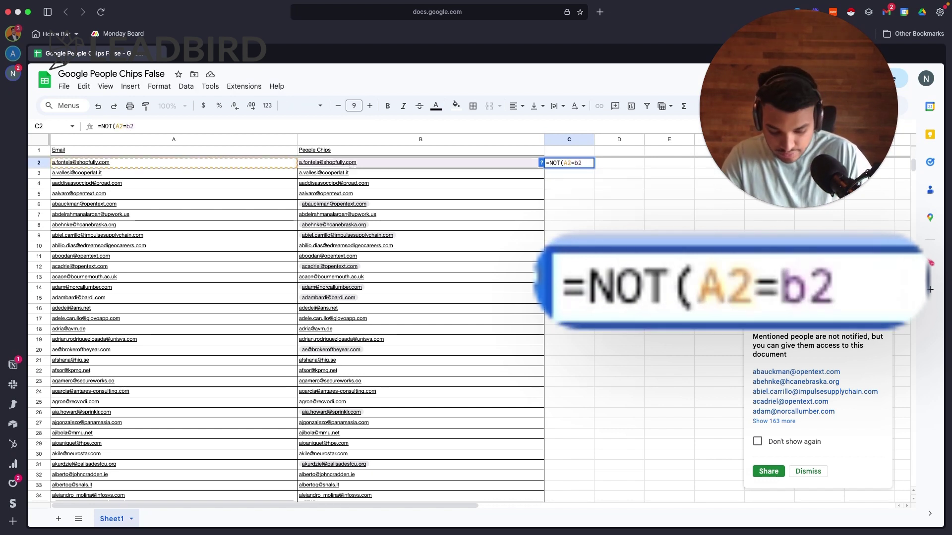
type(")")
key("Return")
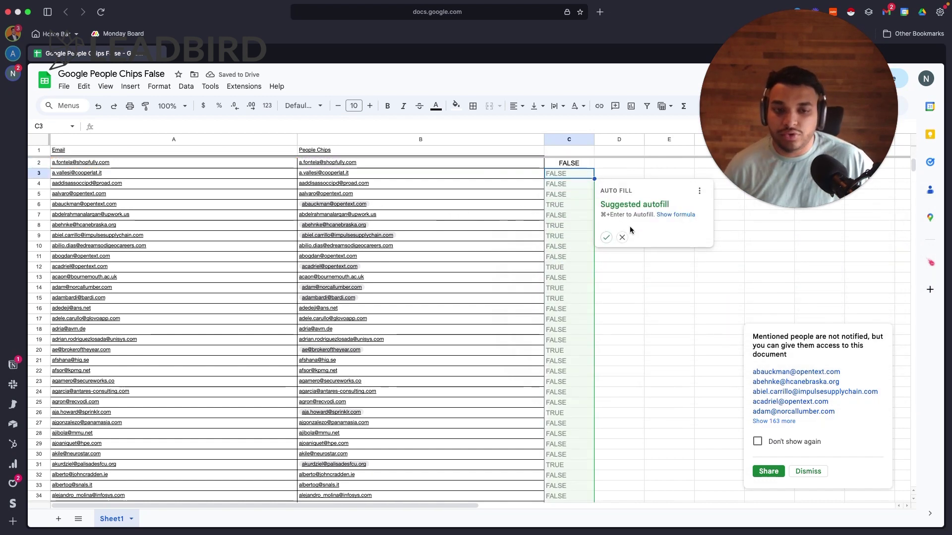
left_click(606, 238)
- Create a filter on column C that excludes FALSE, showing only TRUE rows
left_click(569, 141)
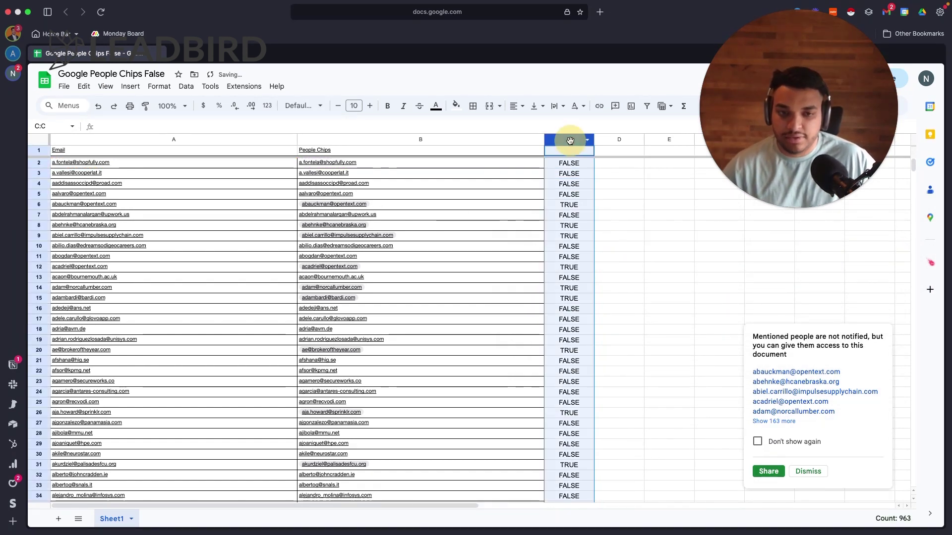
left_click(588, 141)
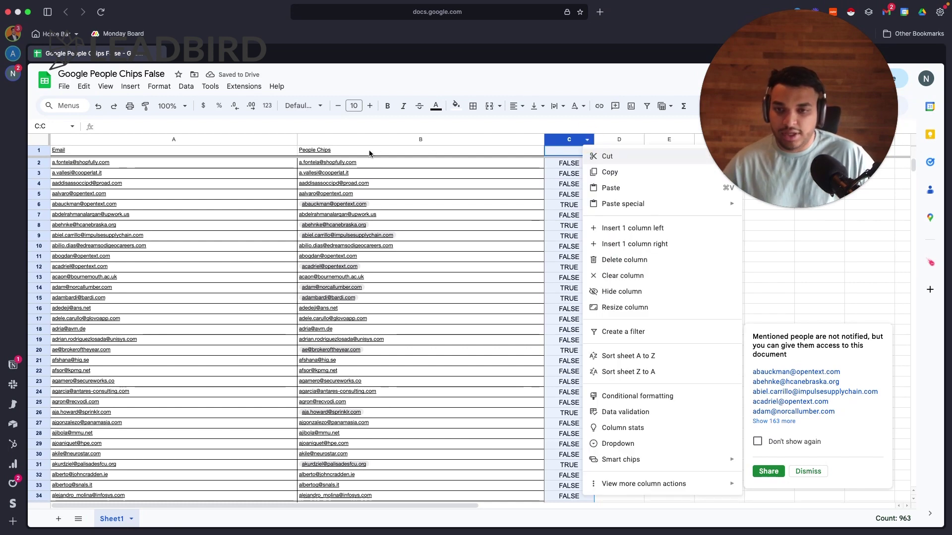
left_click(203, 140)
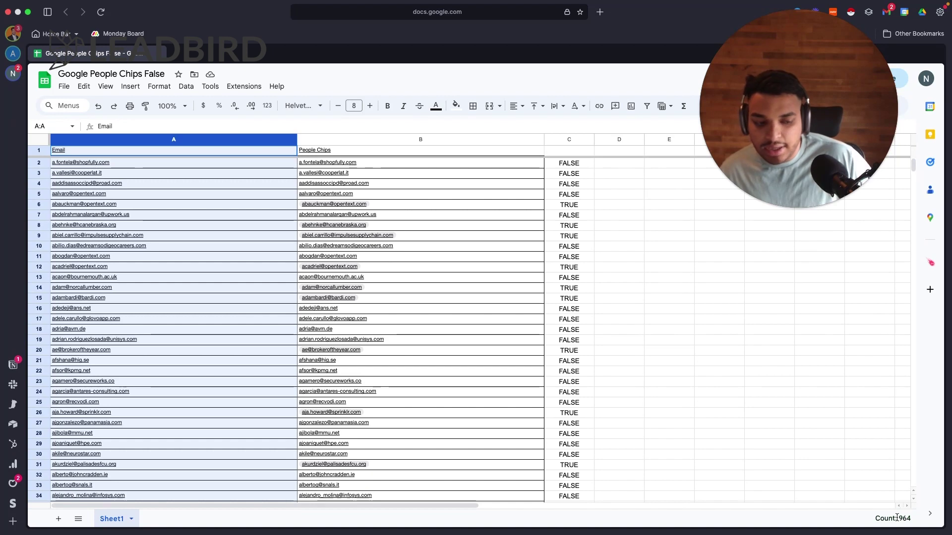
left_click(912, 520)
left_click(578, 140)
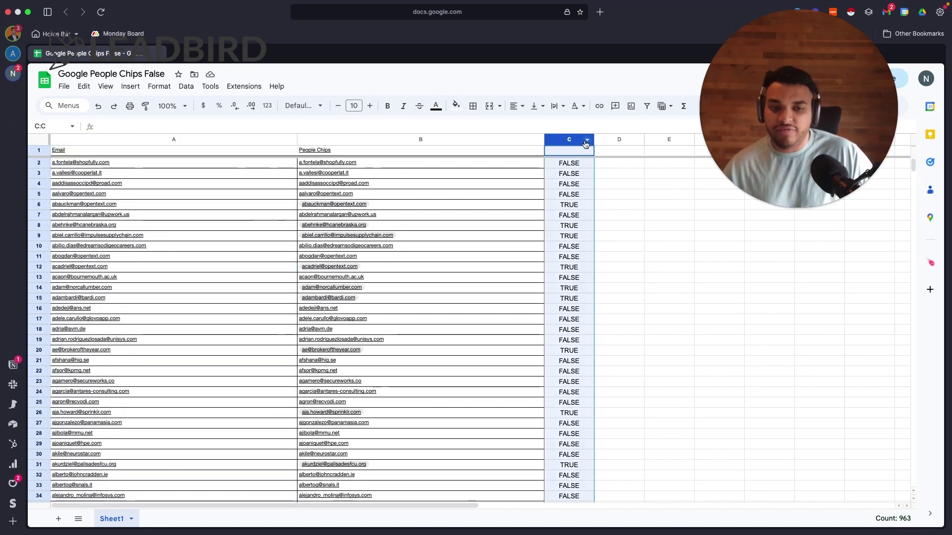
left_click(585, 144)
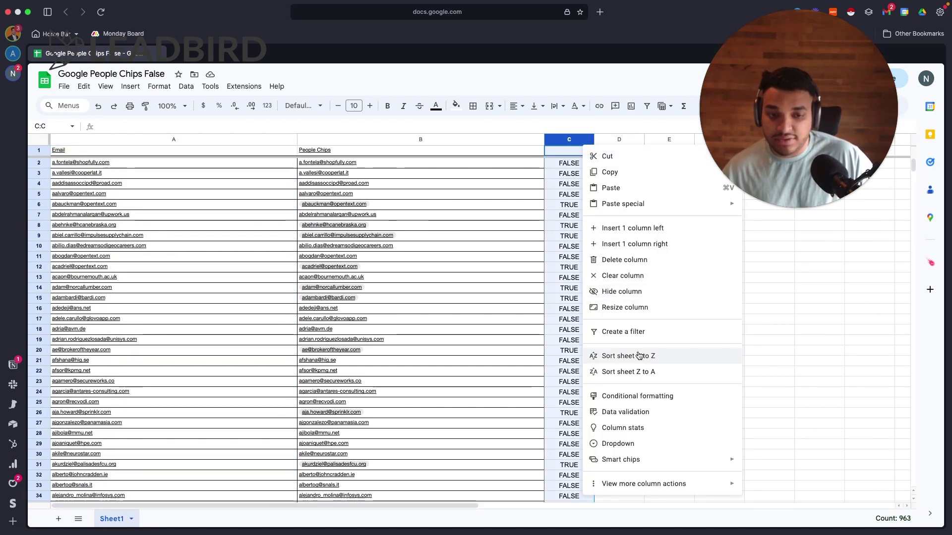
left_click(623, 332)
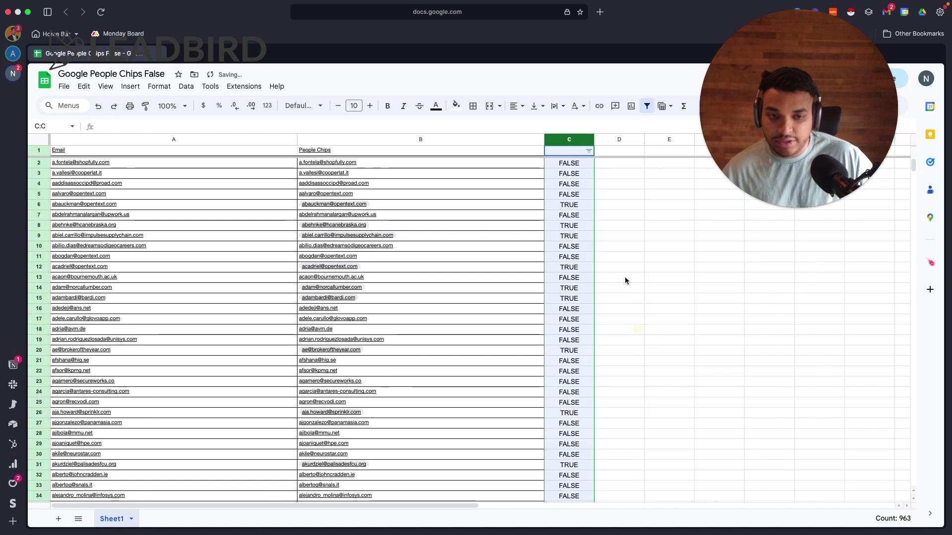
left_click(589, 150)
left_click(524, 317)
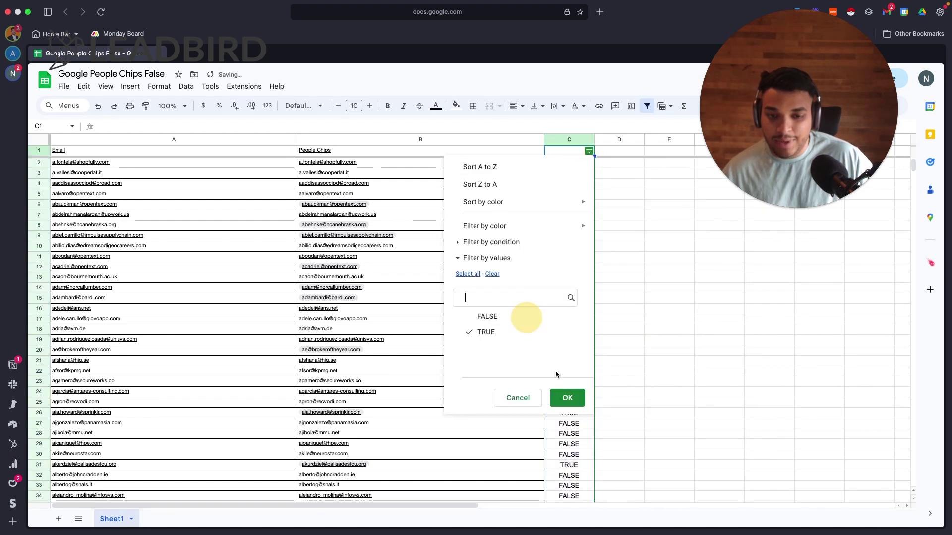
left_click(567, 397)
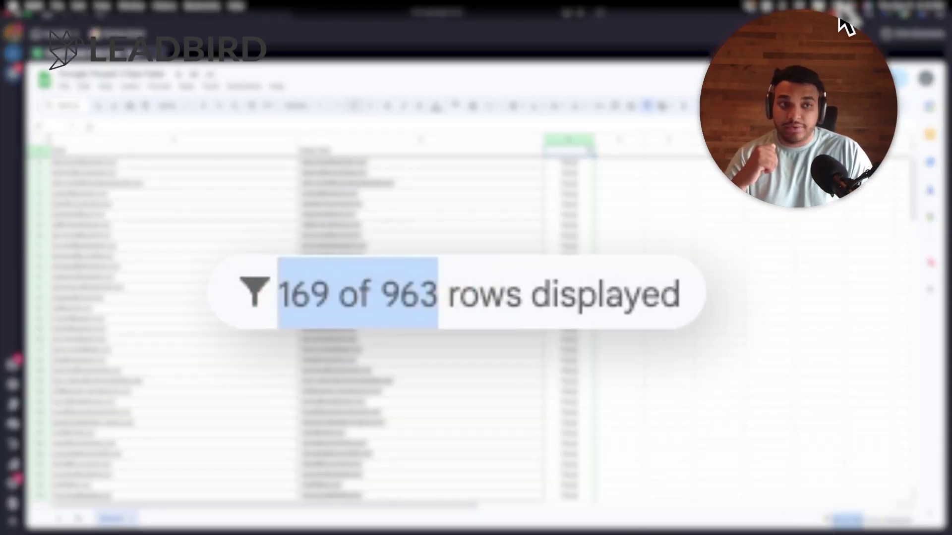
- Calculate 169/963 in Spotlight to get the share of TRUE rows
key("super+space")
type("16")
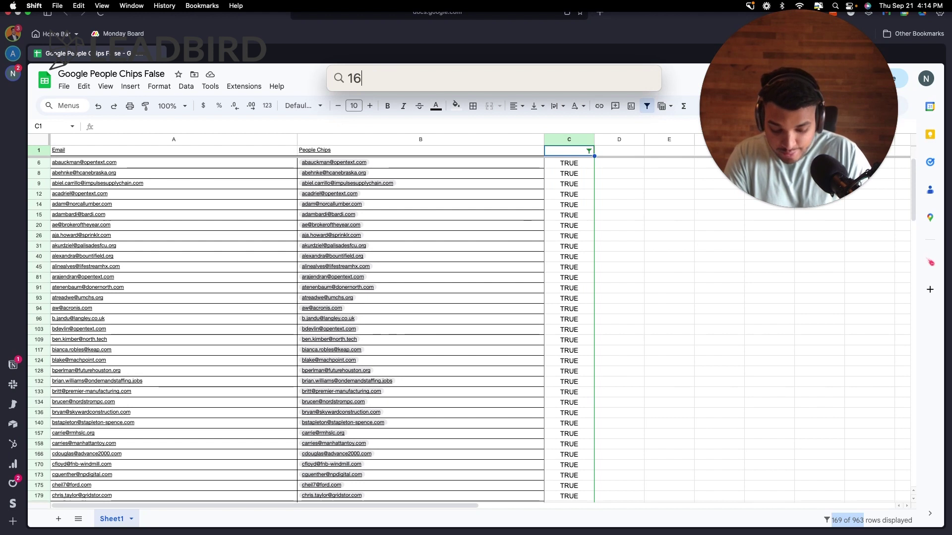
type("9/963")
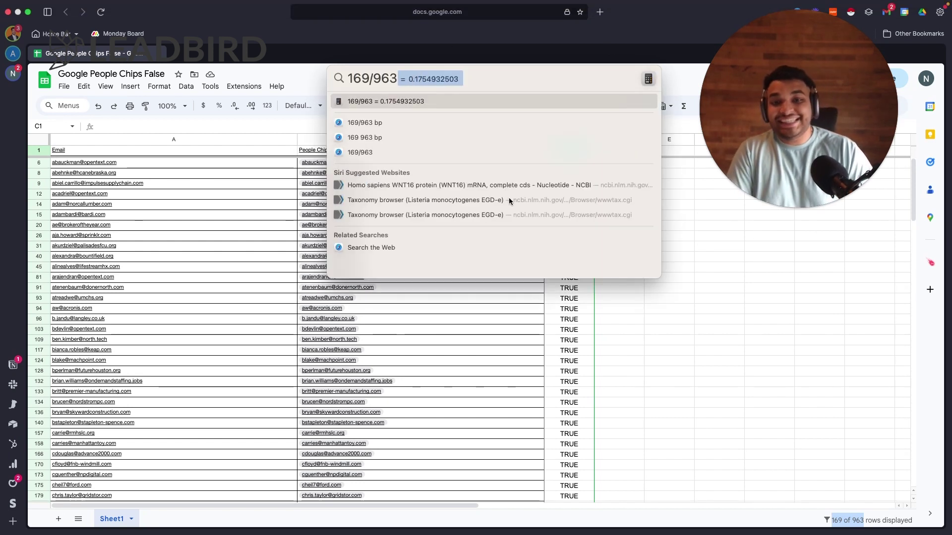
left_click(679, 275)
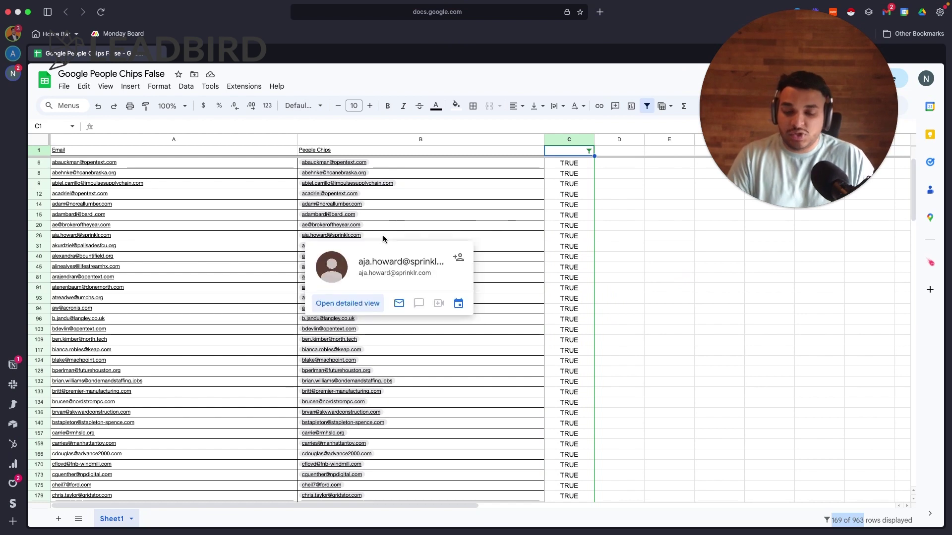
left_click(680, 237)
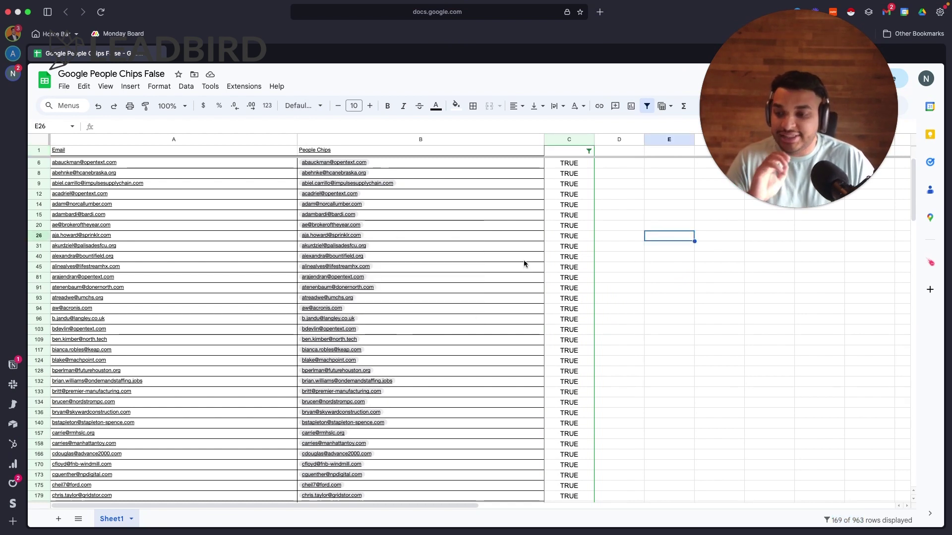
- Review the filtered People Chips column, then return to the Notion write-up page
scroll(523, 268, "down", 15)
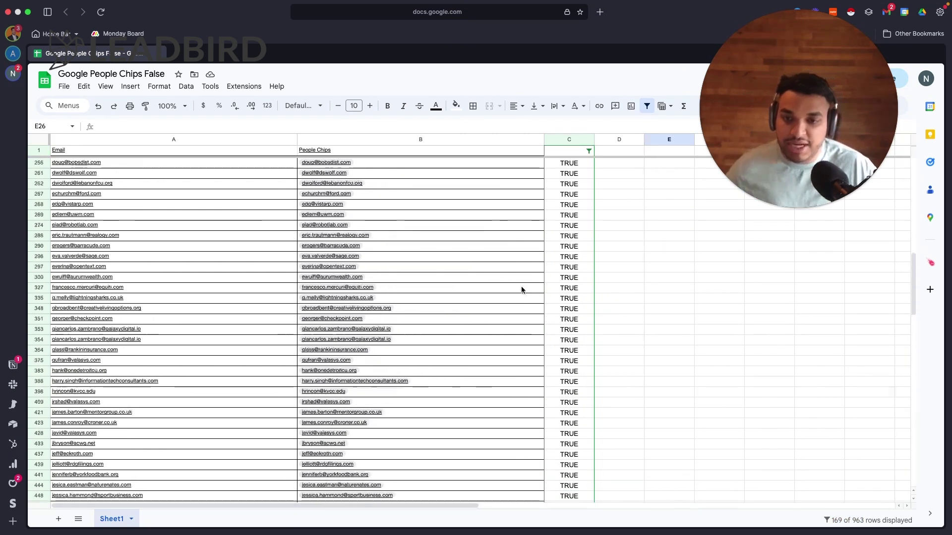
scroll(522, 290, "up", 15)
left_click(422, 139)
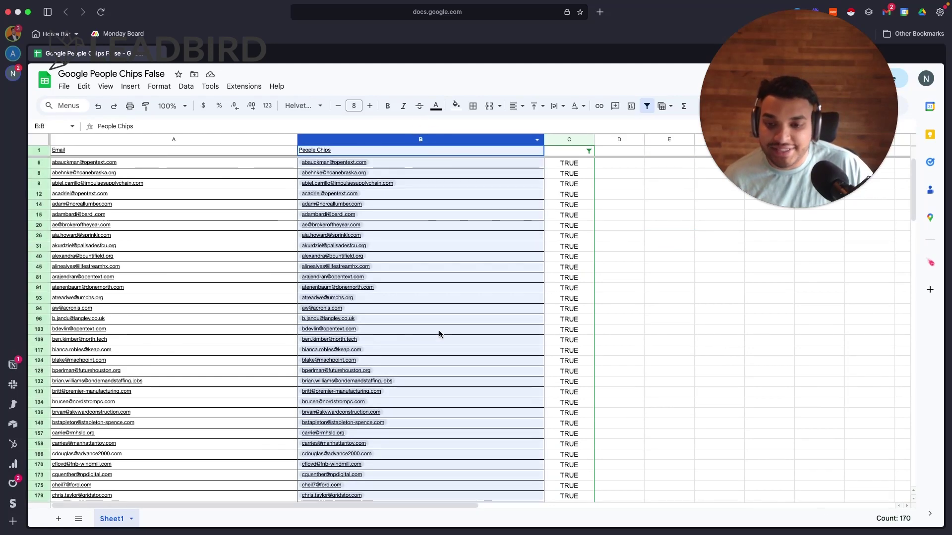
scroll(439, 331, "down", 20)
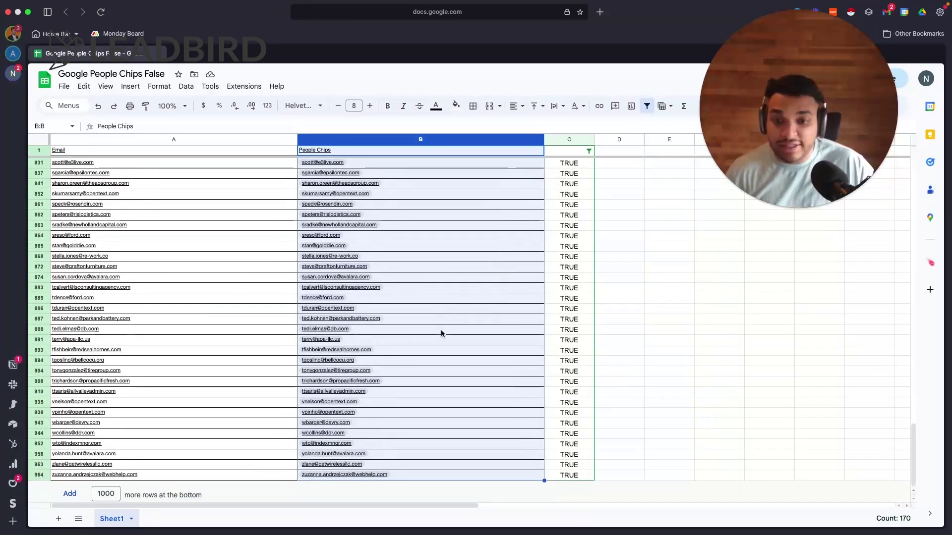
scroll(441, 330, "up", 10)
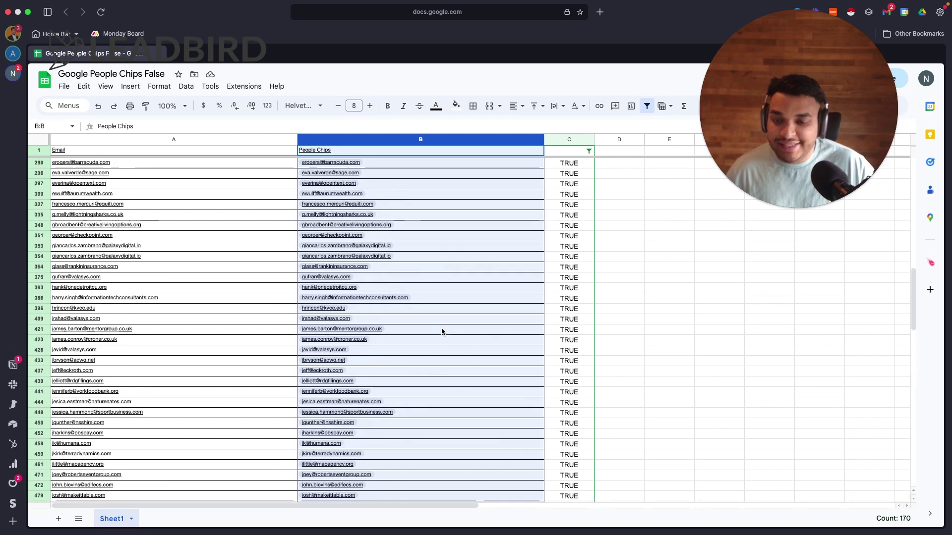
scroll(441, 331, "up", 10)
mouse_move(432, 340)
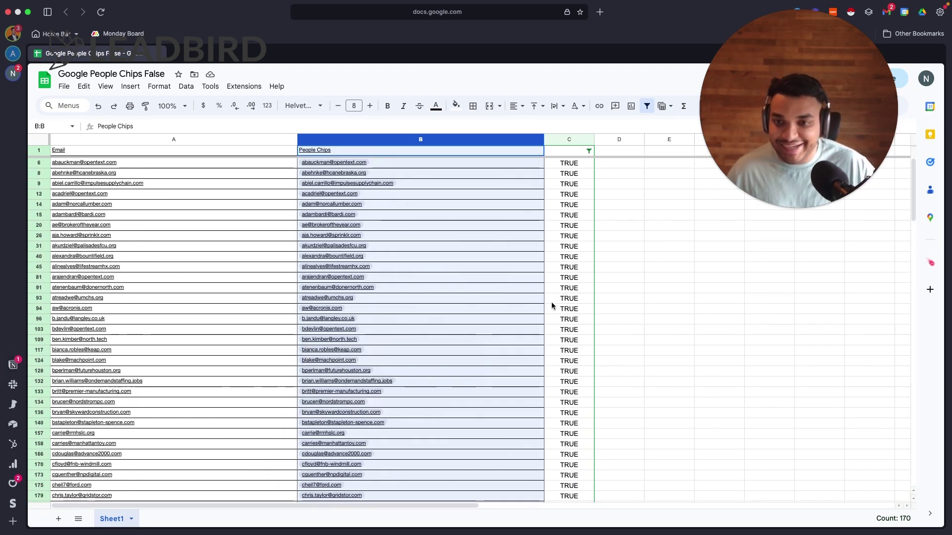
mouse_move(463, 240)
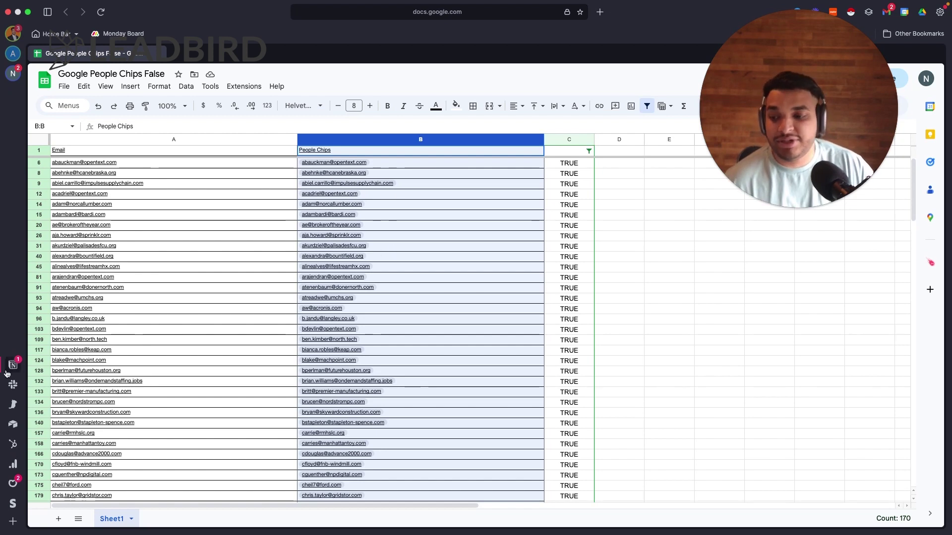
mouse_move(383, 293)
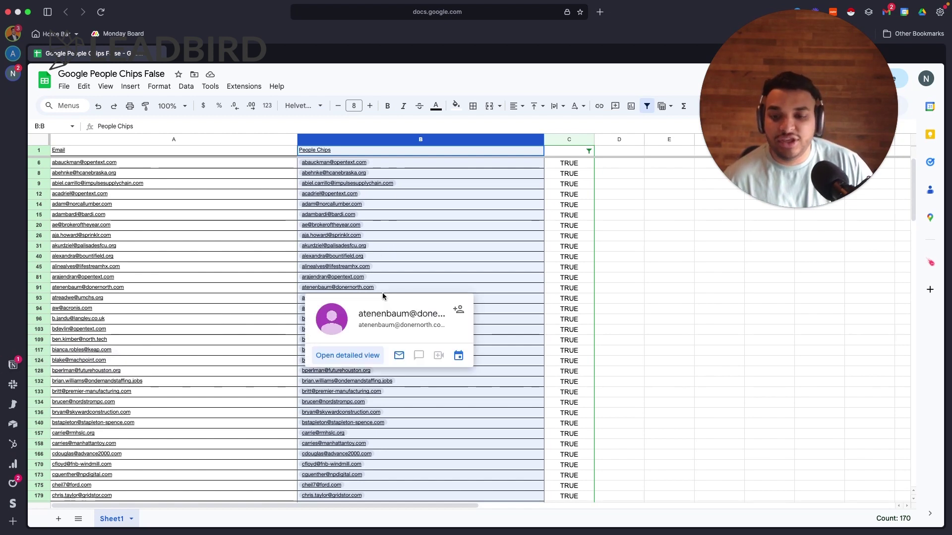
left_click(13, 365)
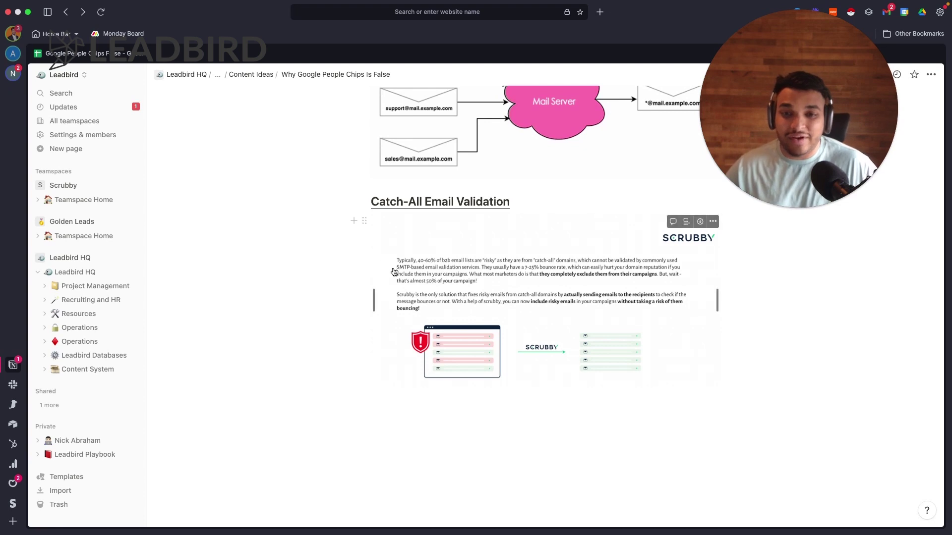
scroll(396, 236, "up", 15)
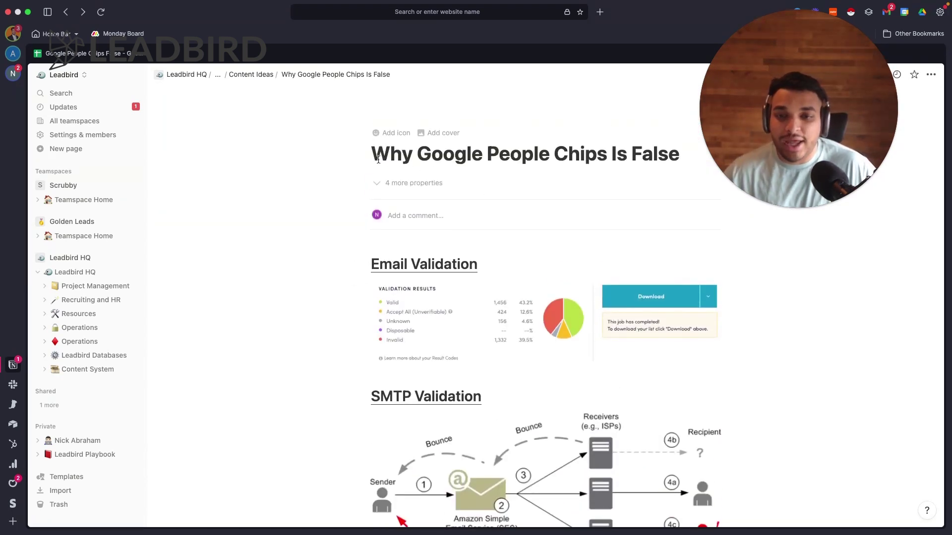
left_click_drag(372, 158, 684, 156)
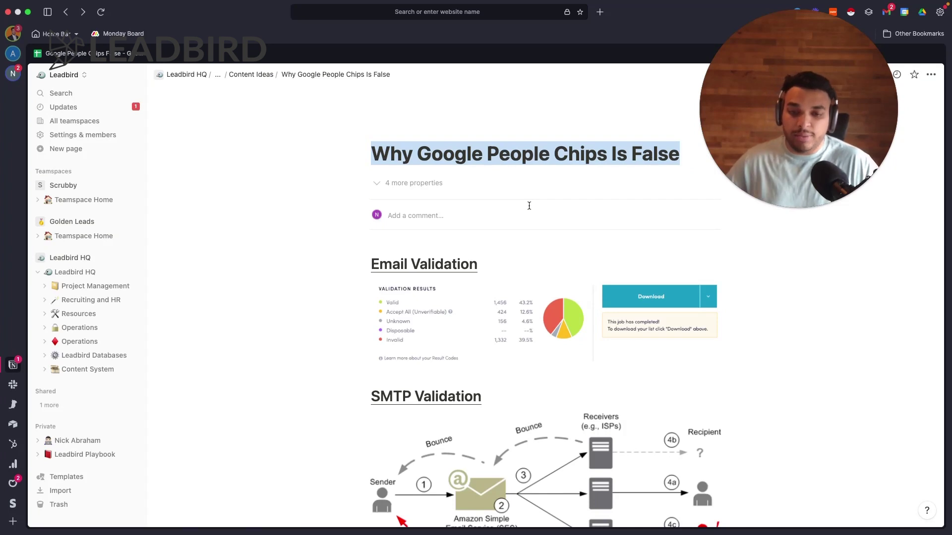
scroll(521, 254, "down", 5)
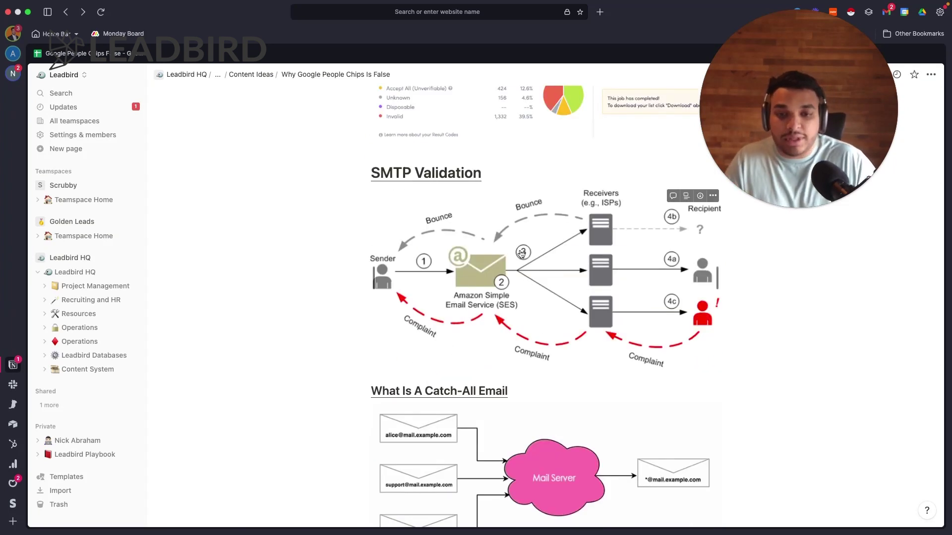